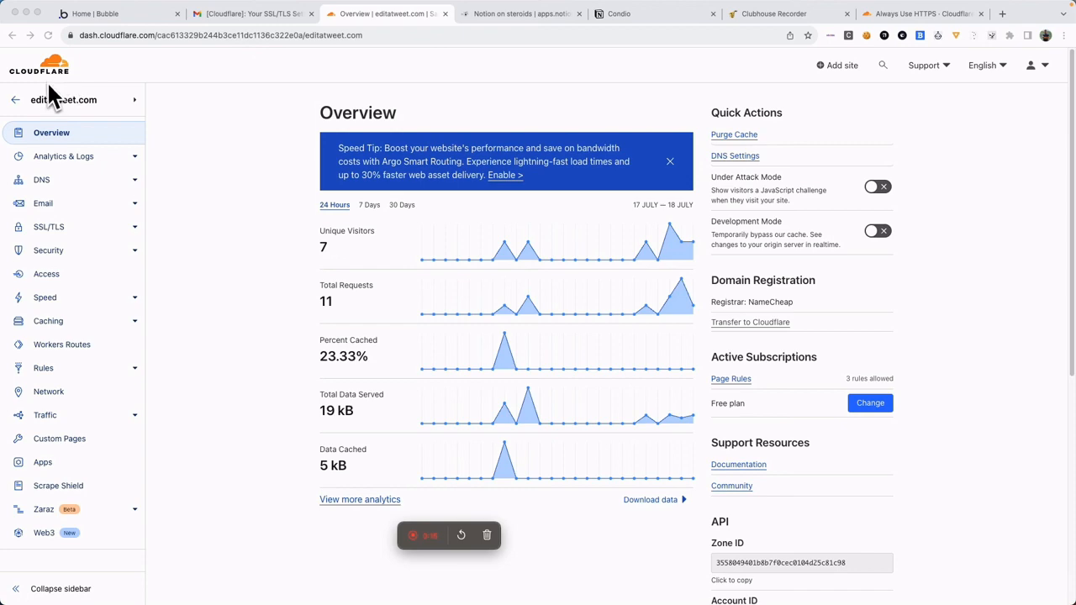
# Open the editatweet.com site from the account's website list and display its DNS records.
pyautogui.click(17, 100)
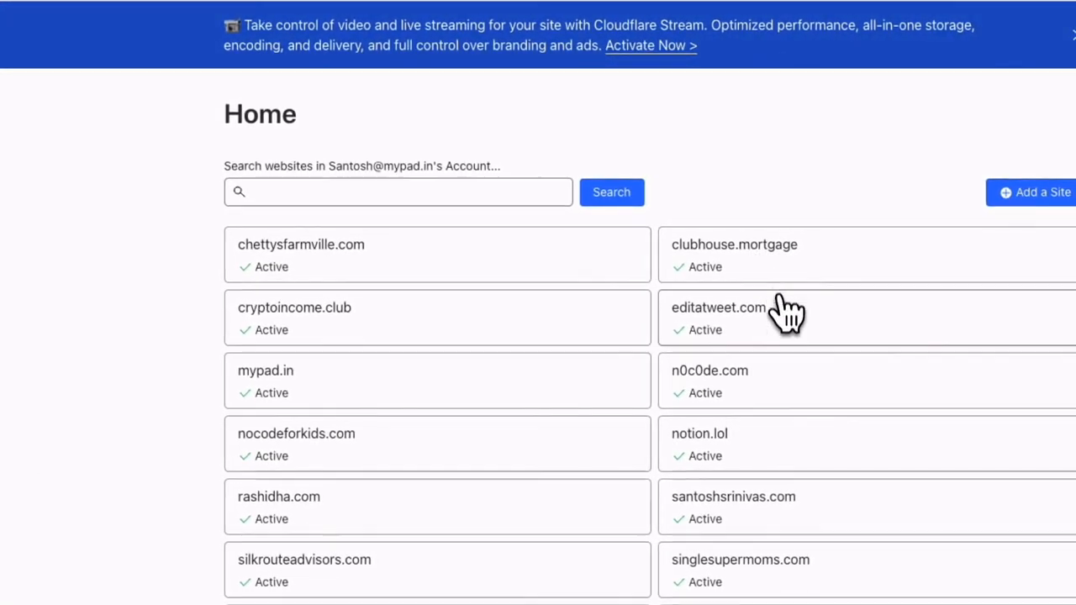
pyautogui.click(775, 311)
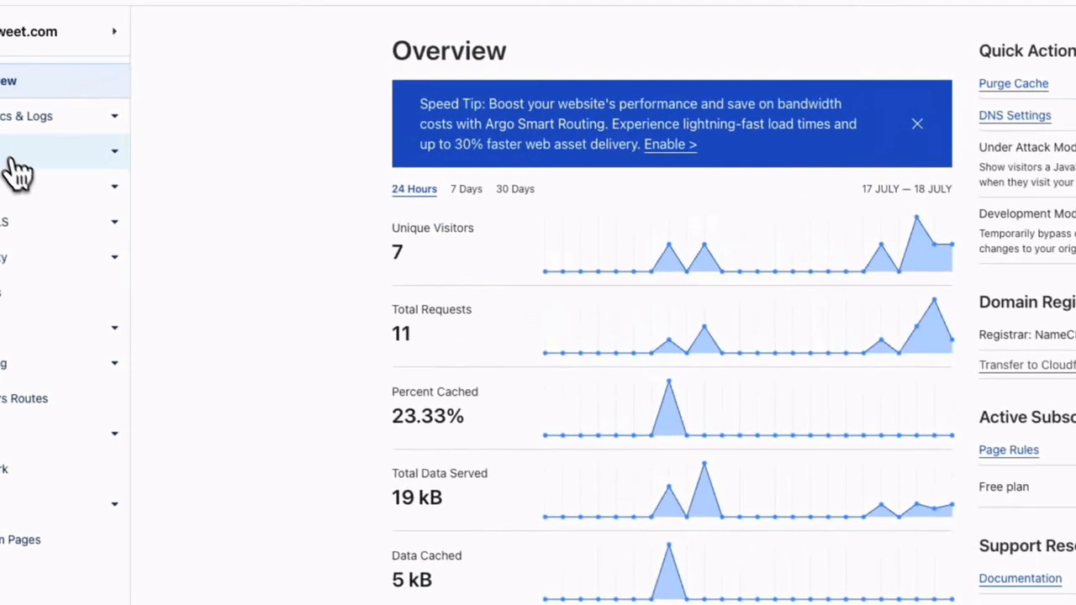
pyautogui.click(15, 165)
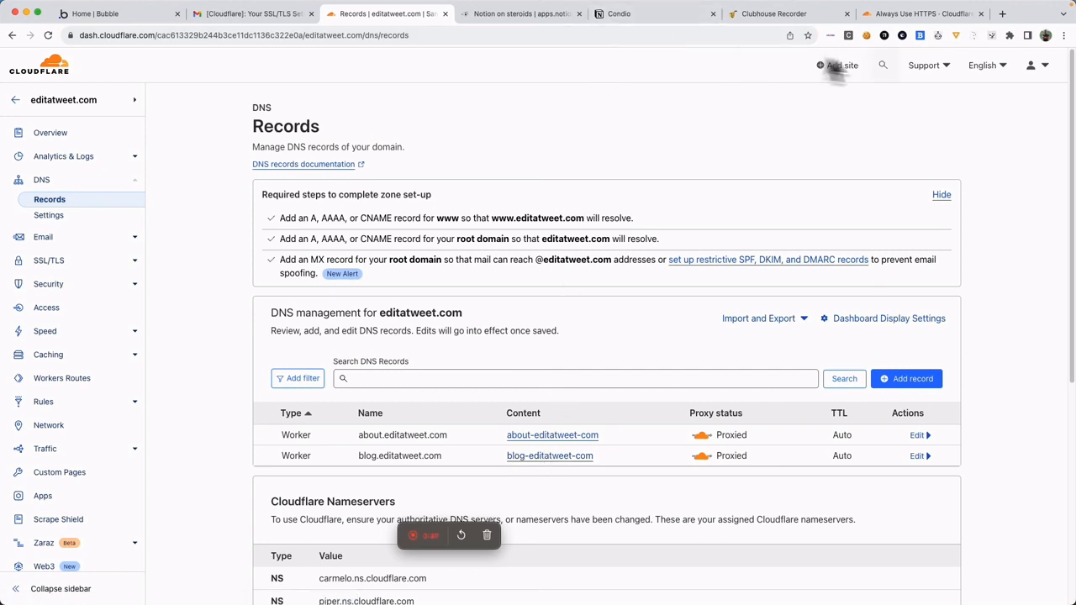
# Look over the Notion website creation form on apps.notion.lol and the live Condio and Clubhouse Recorder pages.
pyautogui.click(529, 14)
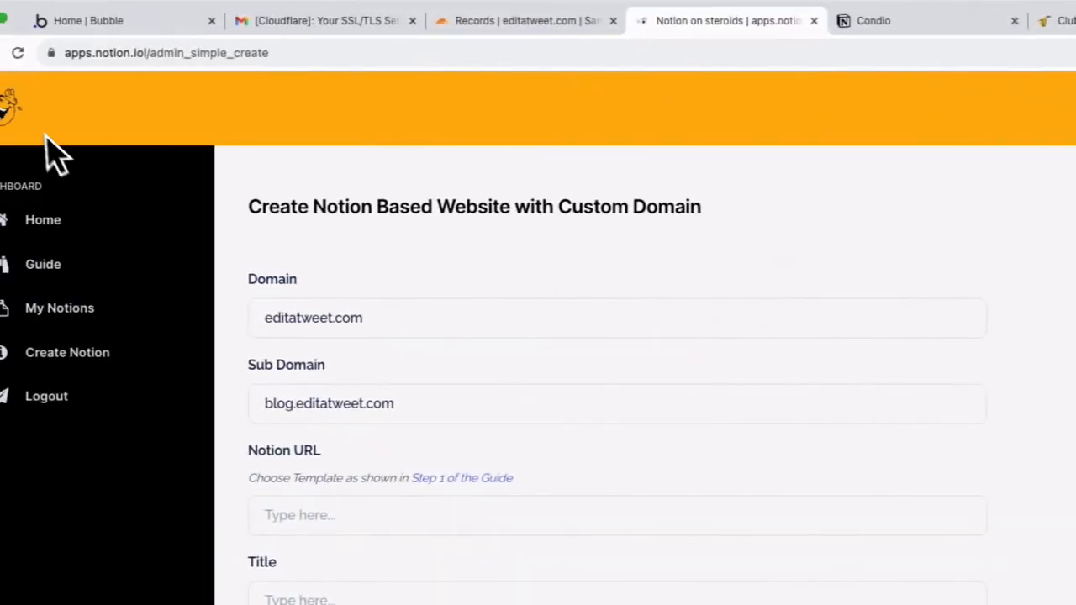
pyautogui.click(505, 20)
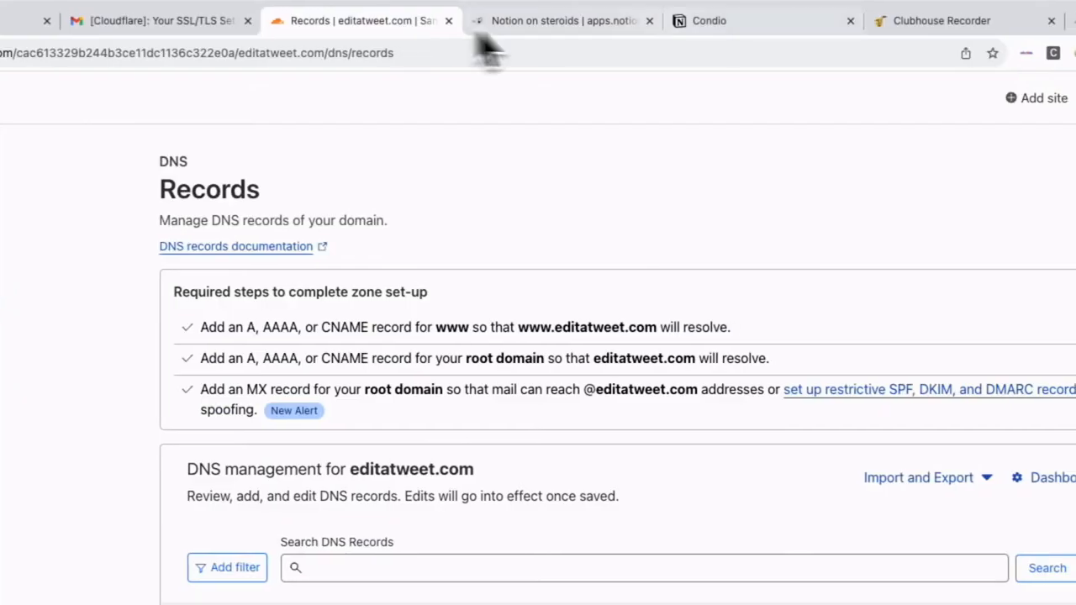
pyautogui.click(731, 23)
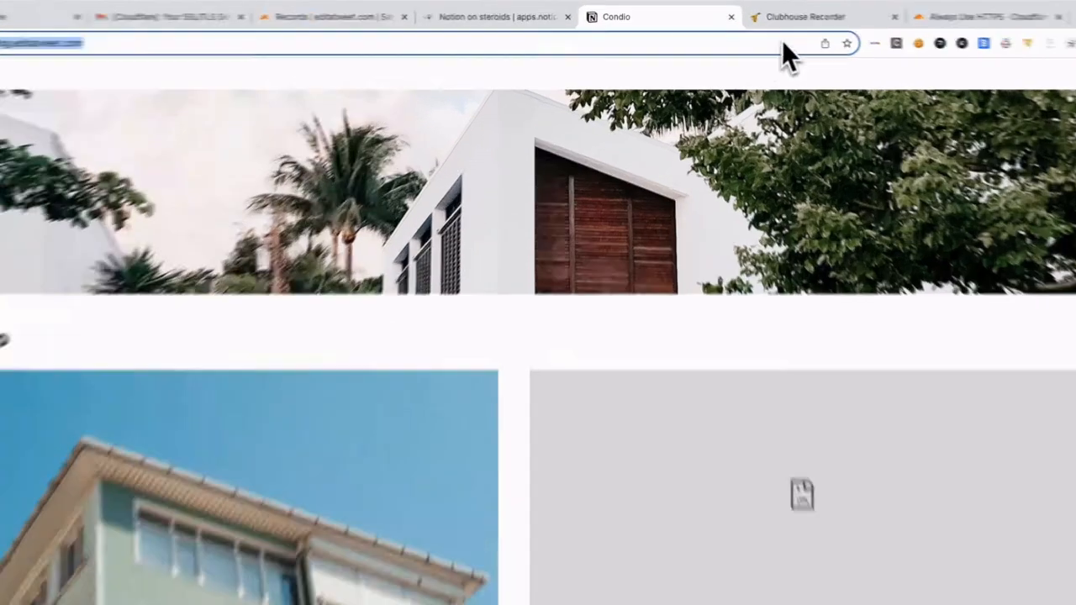
pyautogui.click(769, 15)
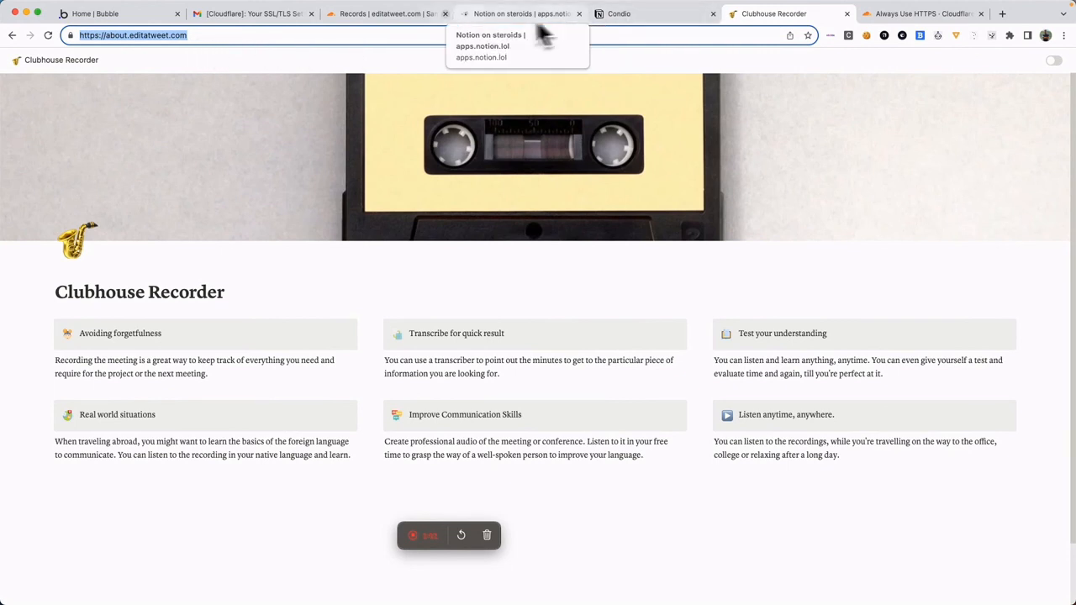
# Switch back to Cloudflare and review the SSL/TLS overview of editatweet.com, including encryption mode and traffic served over TLS.
pyautogui.click(405, 26)
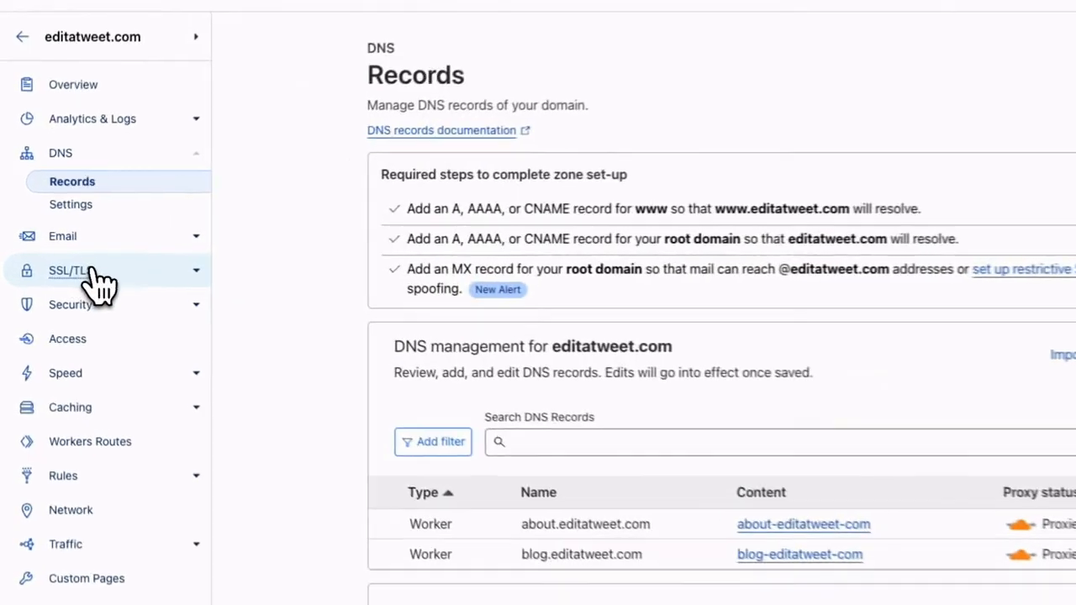
pyautogui.click(50, 261)
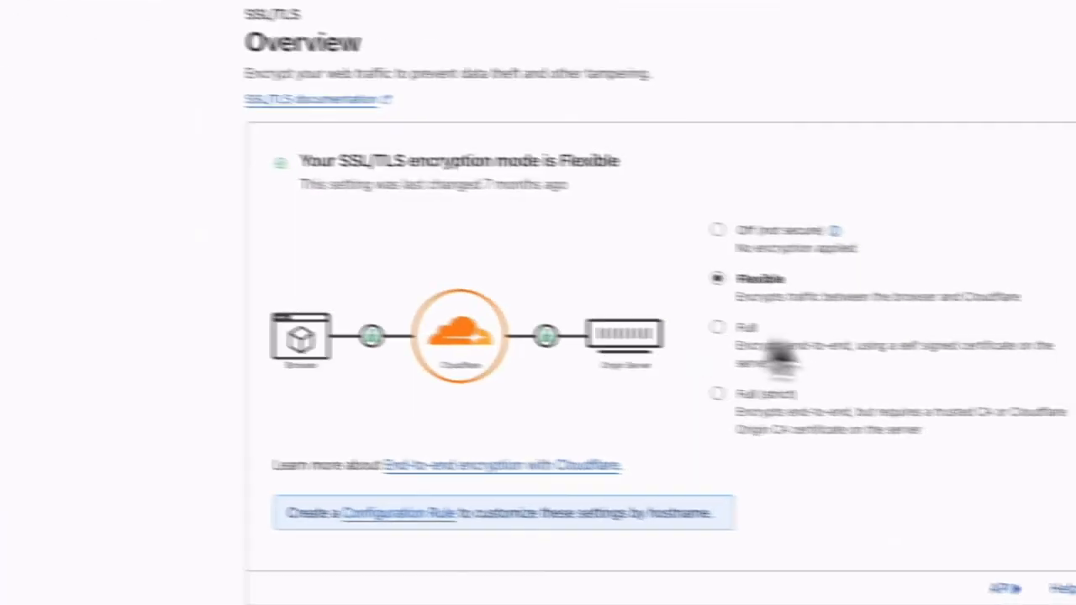
pyautogui.scroll(-3, 866, 349)
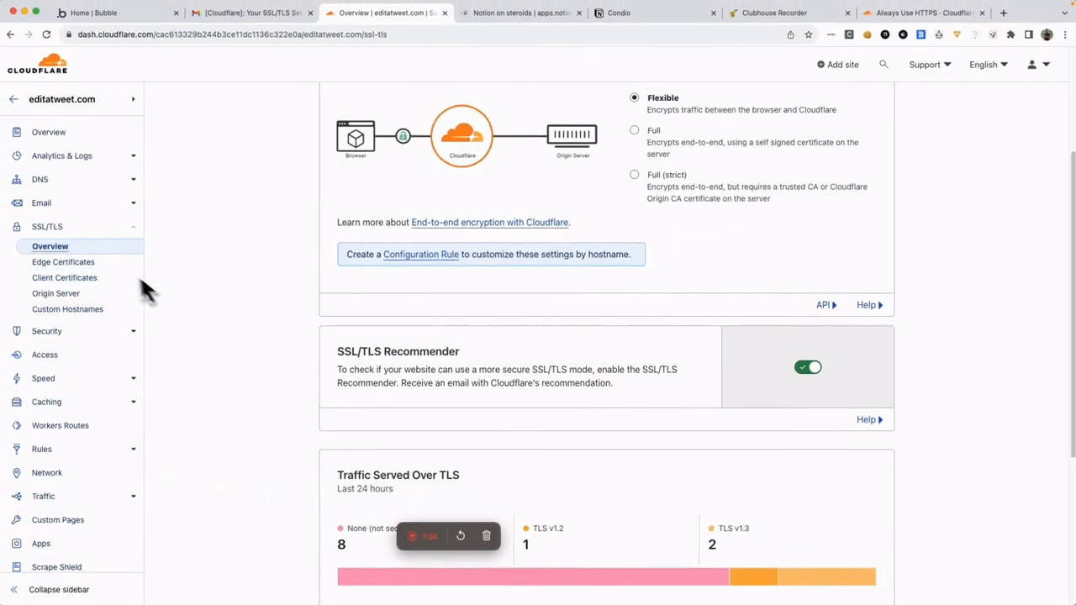
pyautogui.scroll(-3, 592, 353)
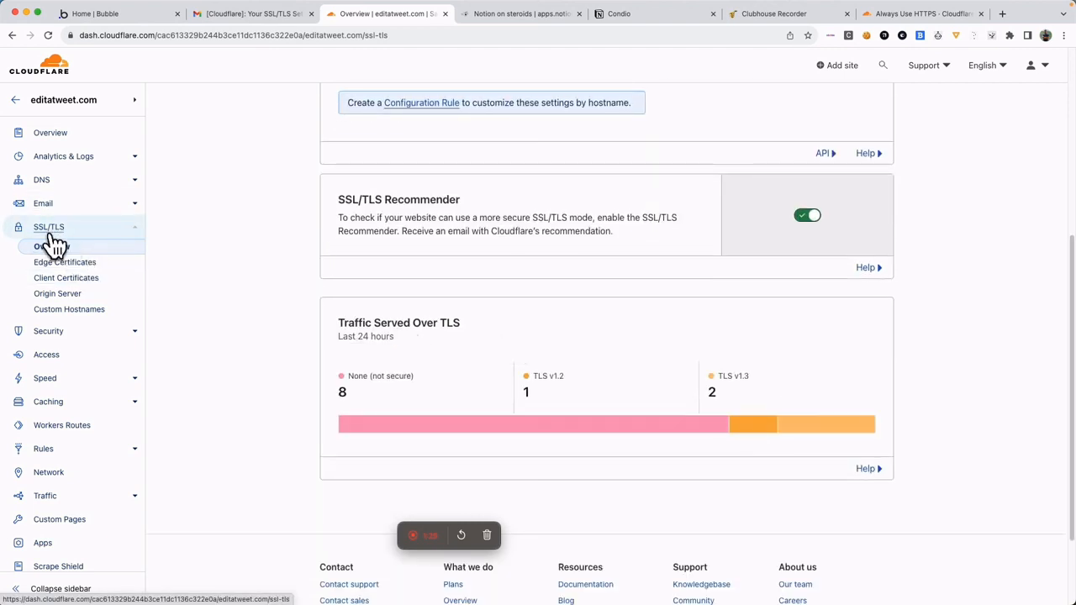
# Check the Always Use HTTPS setting among the edge certificate options, and revisit the SSL/TLS encryption mode.
pyautogui.click(63, 263)
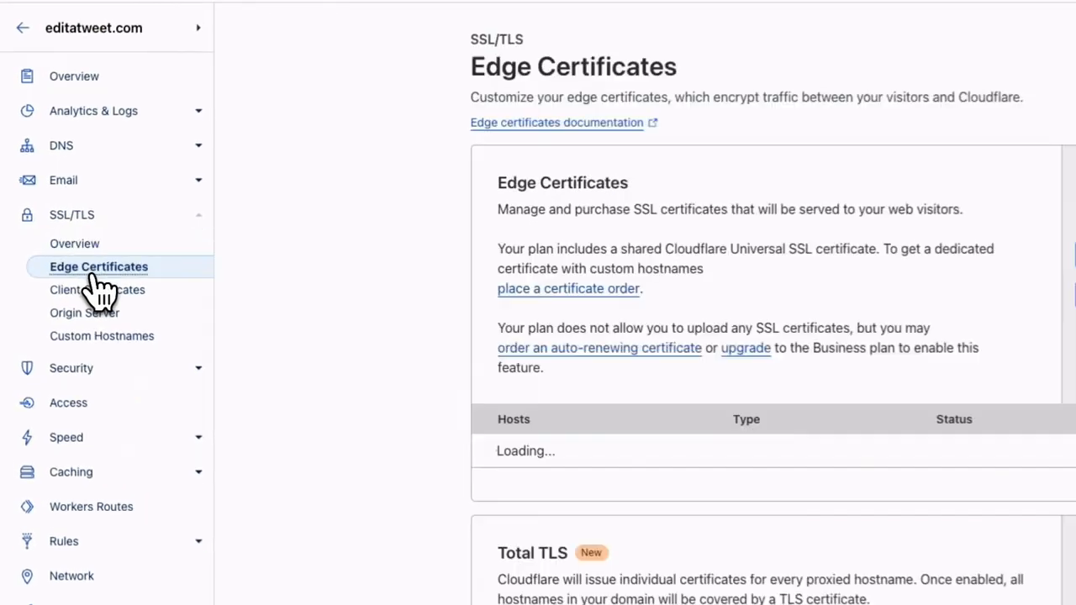
pyautogui.scroll(-5, 677, 338)
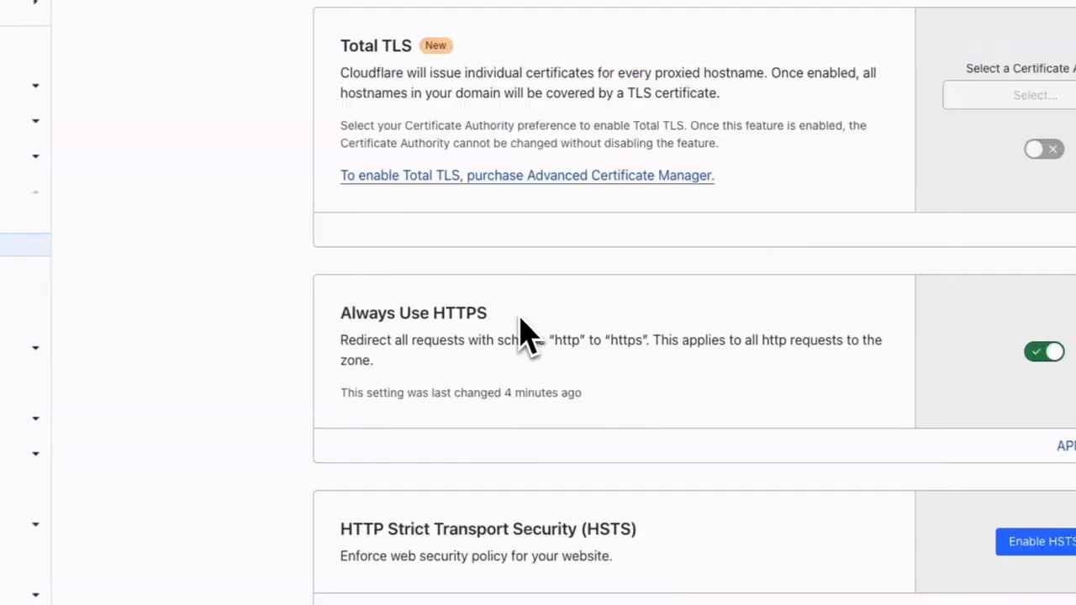
pyautogui.scroll(5, 676, 338)
pyautogui.scroll(-4, 510, 395)
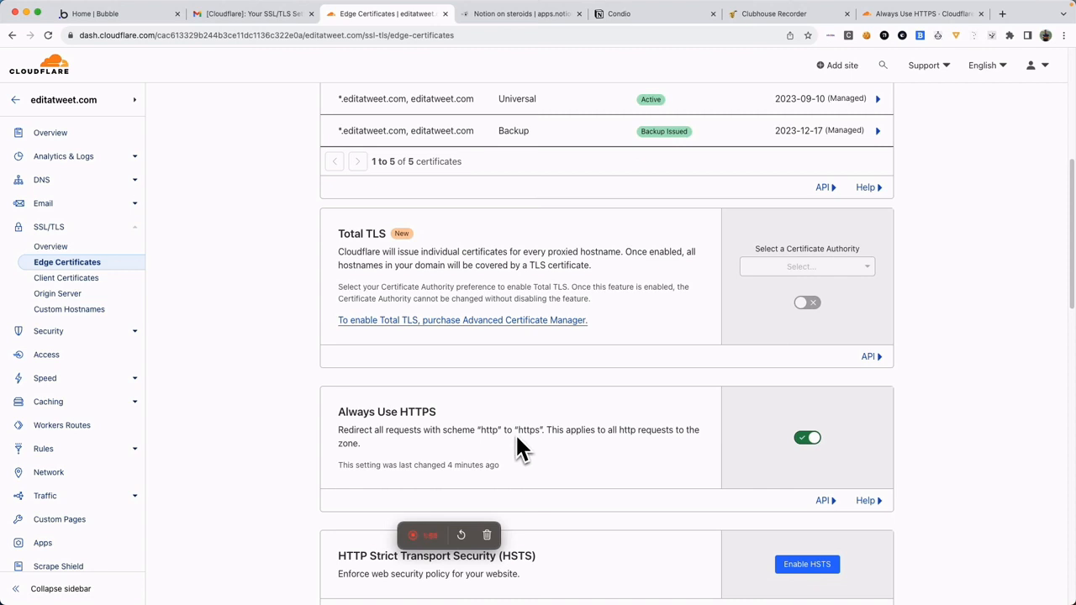
pyautogui.scroll(5, 515, 435)
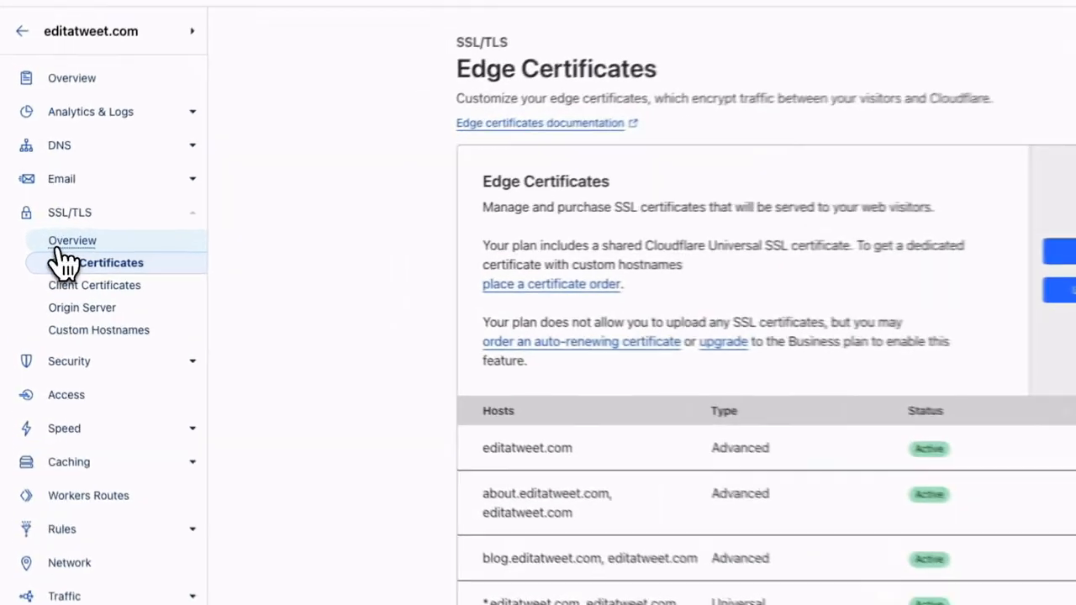
pyautogui.click(51, 246)
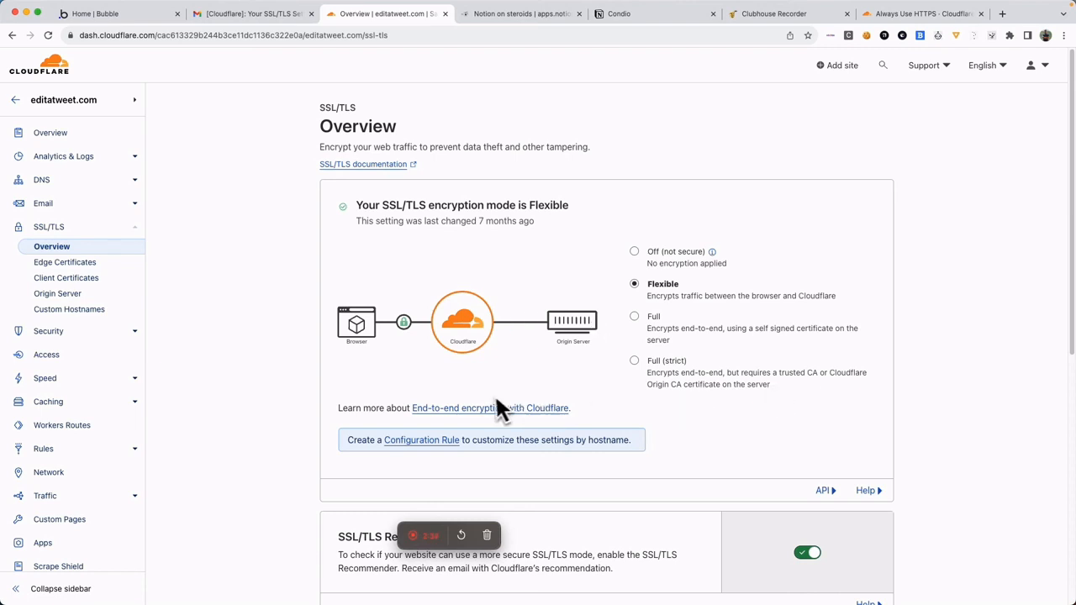
pyautogui.scroll(-1, 487, 394)
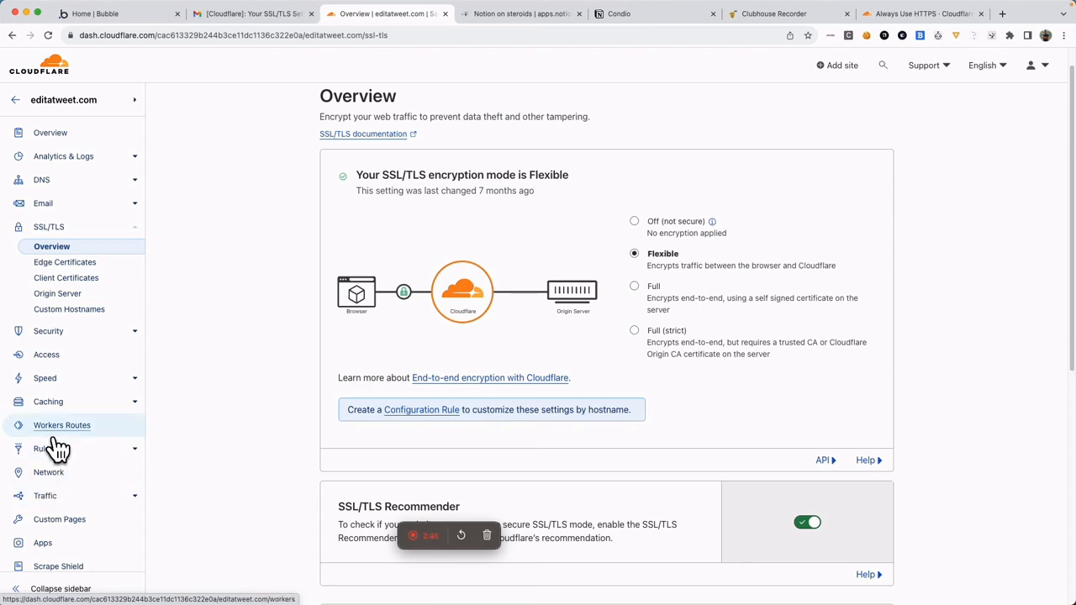
pyautogui.click(57, 450)
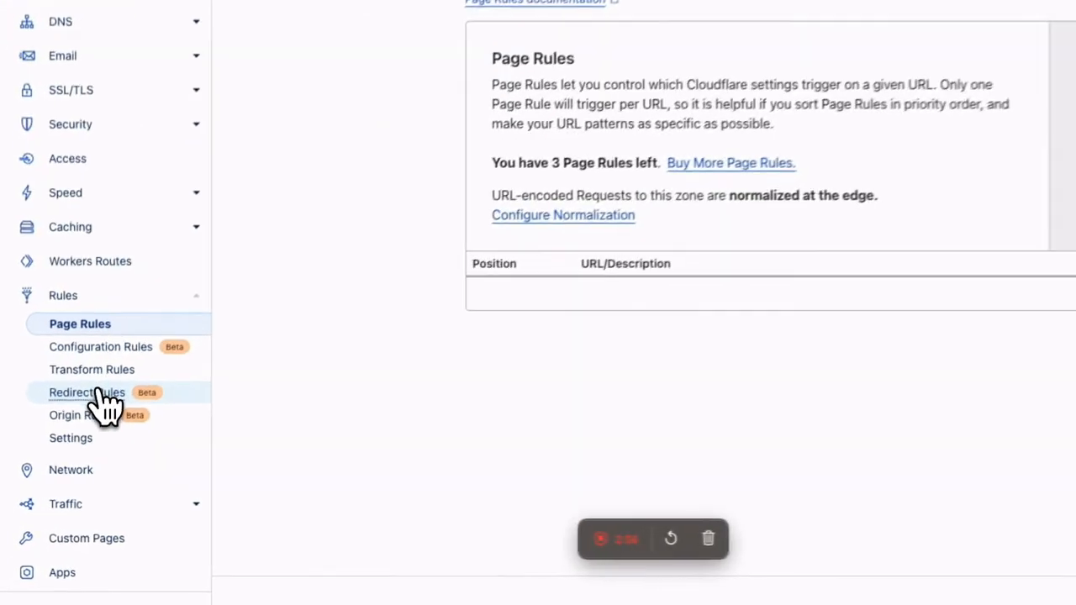
pyautogui.click(74, 425)
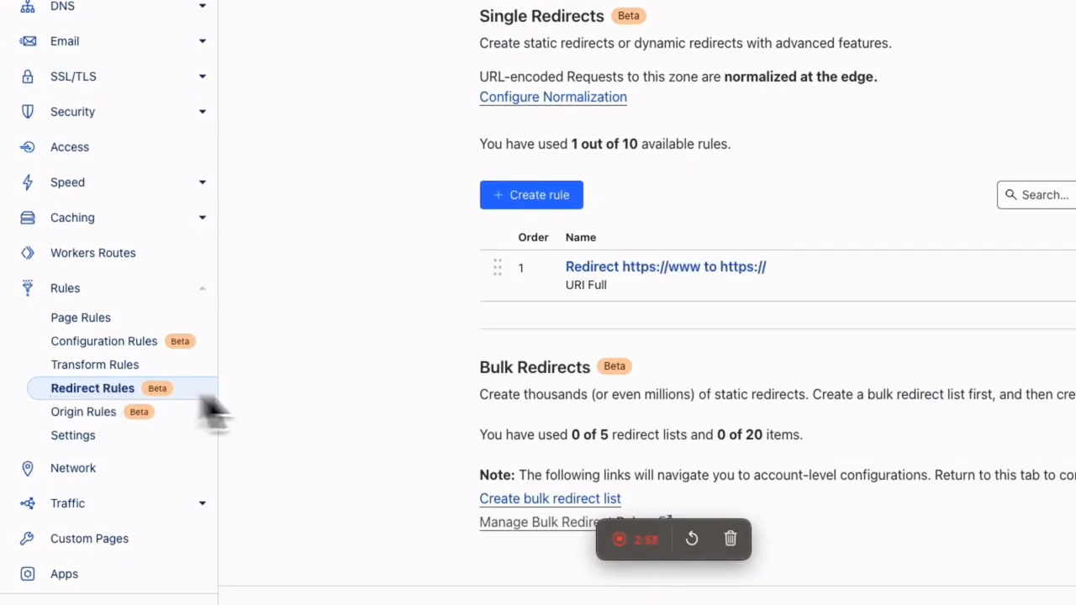
pyautogui.click(528, 370)
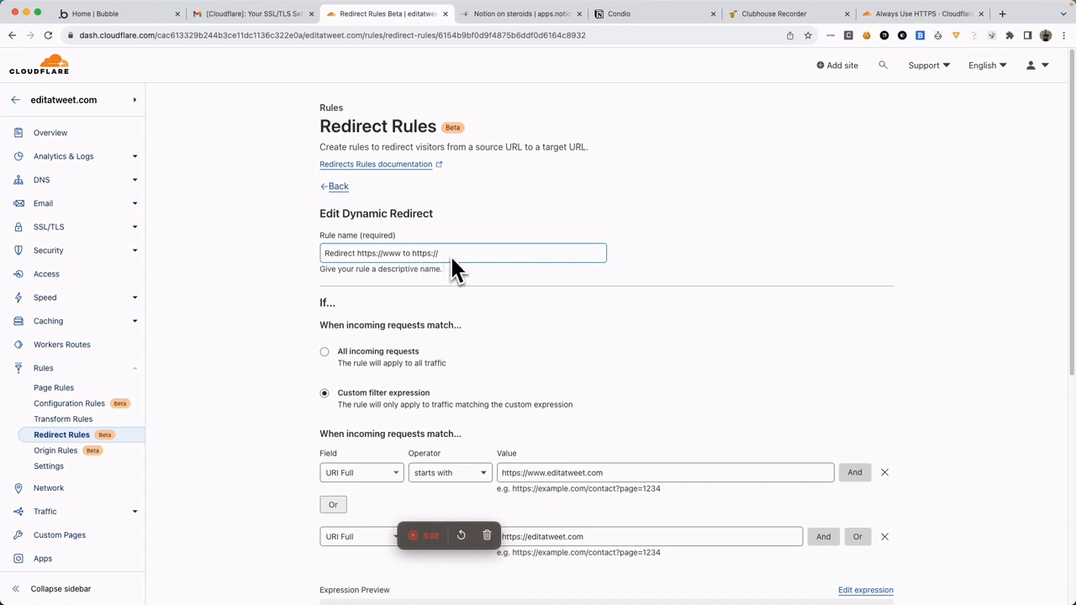
pyautogui.scroll(-2, 507, 415)
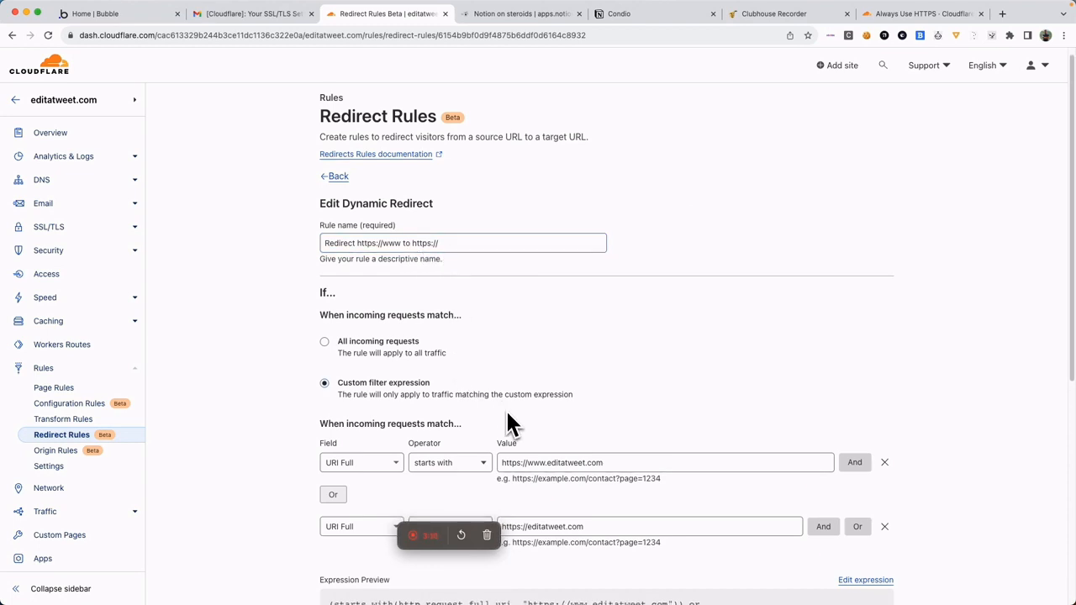
pyautogui.scroll(-5, 509, 420)
pyautogui.scroll(1, 509, 420)
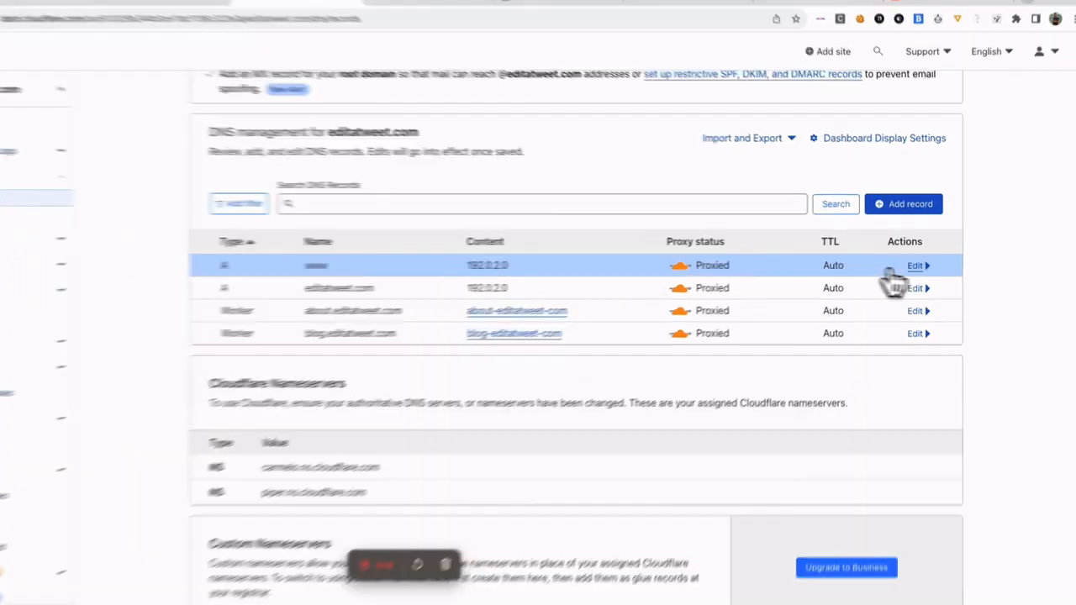
# Inspect the A records for www and editatweet.com in the DNS records, leaving each editor without saving.
pyautogui.click(917, 261)
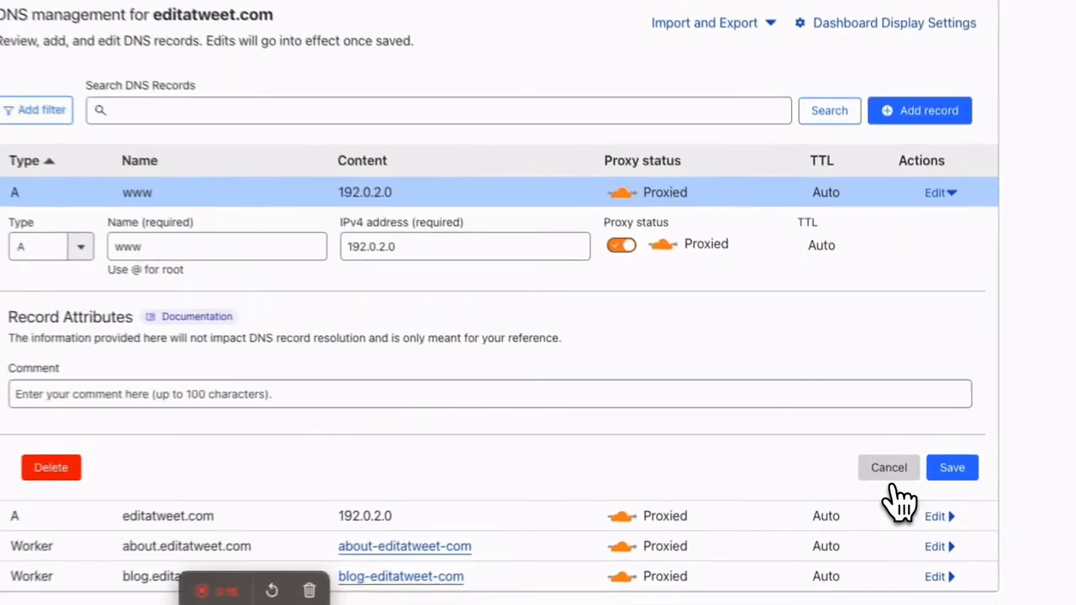
pyautogui.click(885, 449)
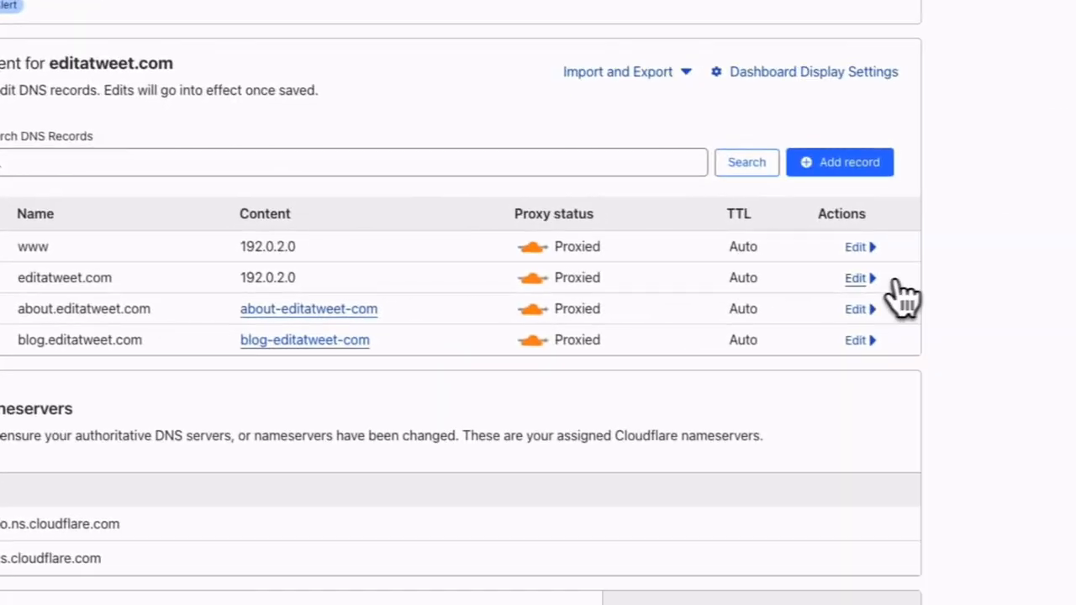
pyautogui.click(985, 253)
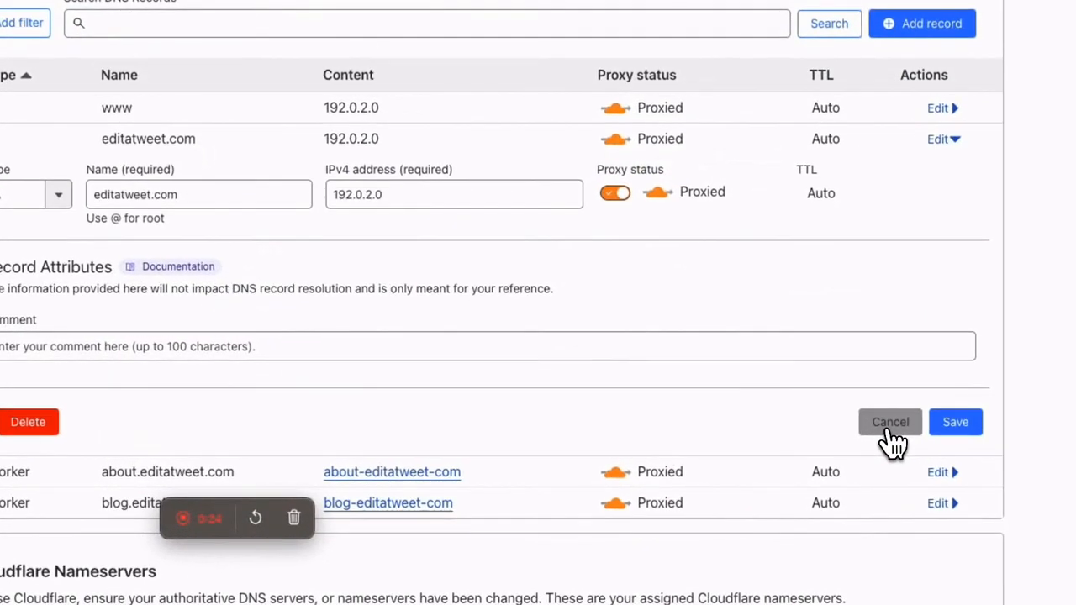
pyautogui.click(885, 472)
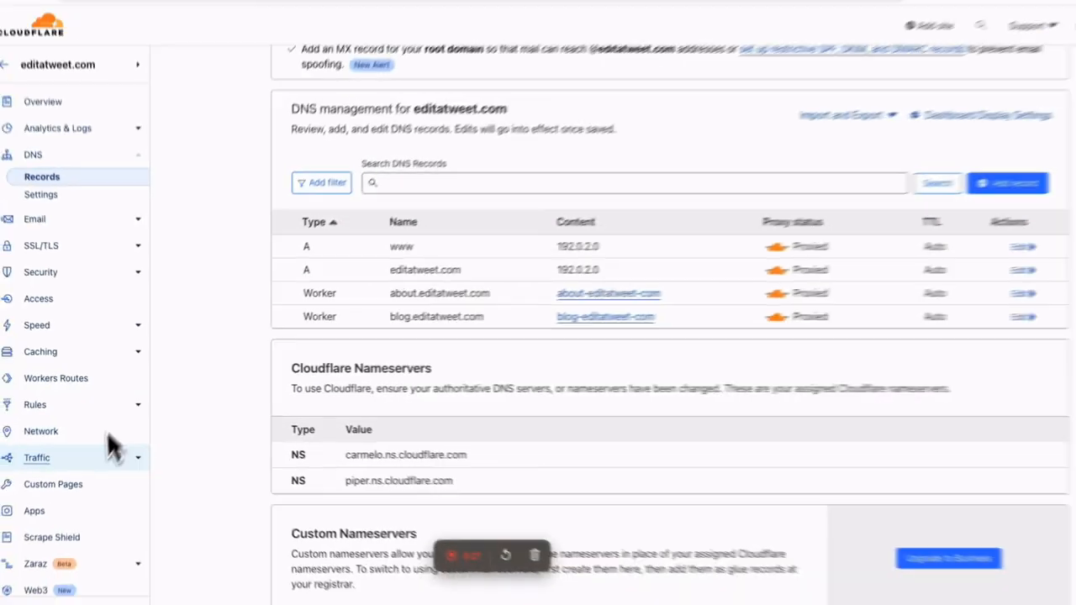
pyautogui.press('super+grave')
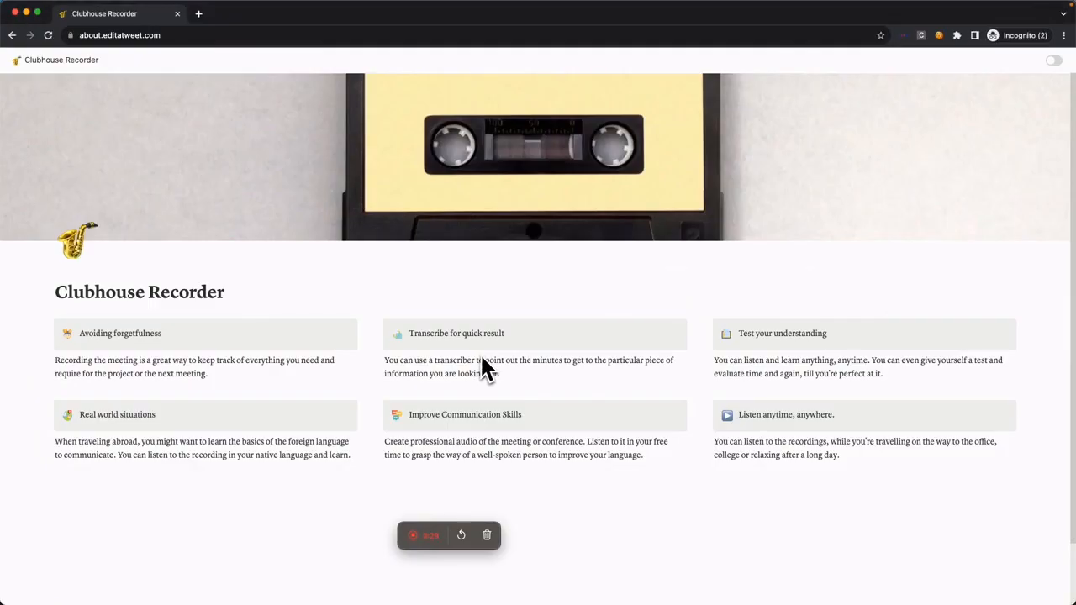
pyautogui.press('super+l')
pyautogui.write('https://editatweet.com/')
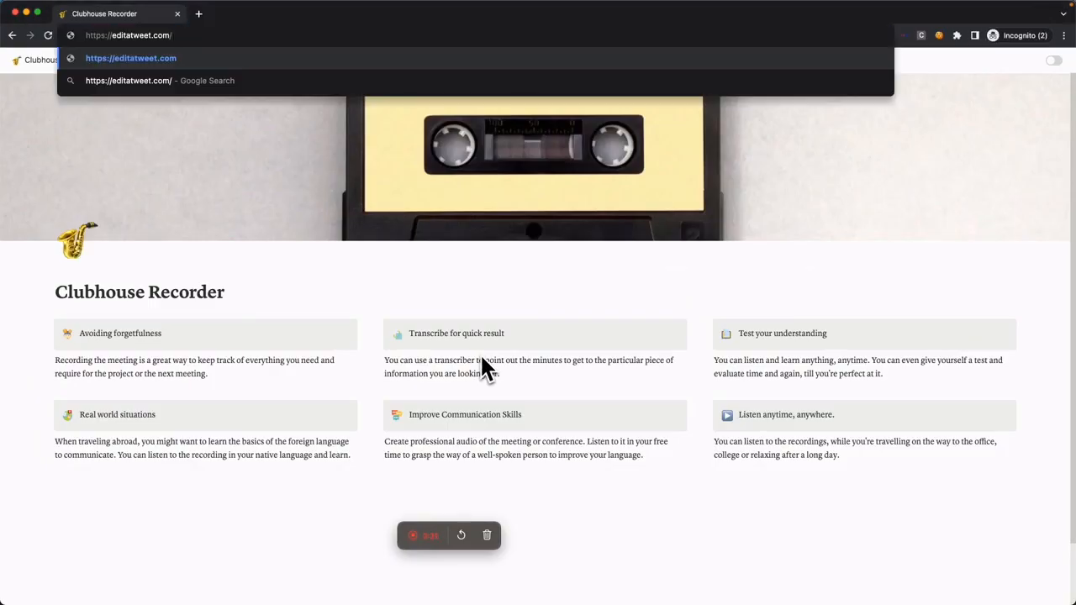
pyautogui.press('Return')
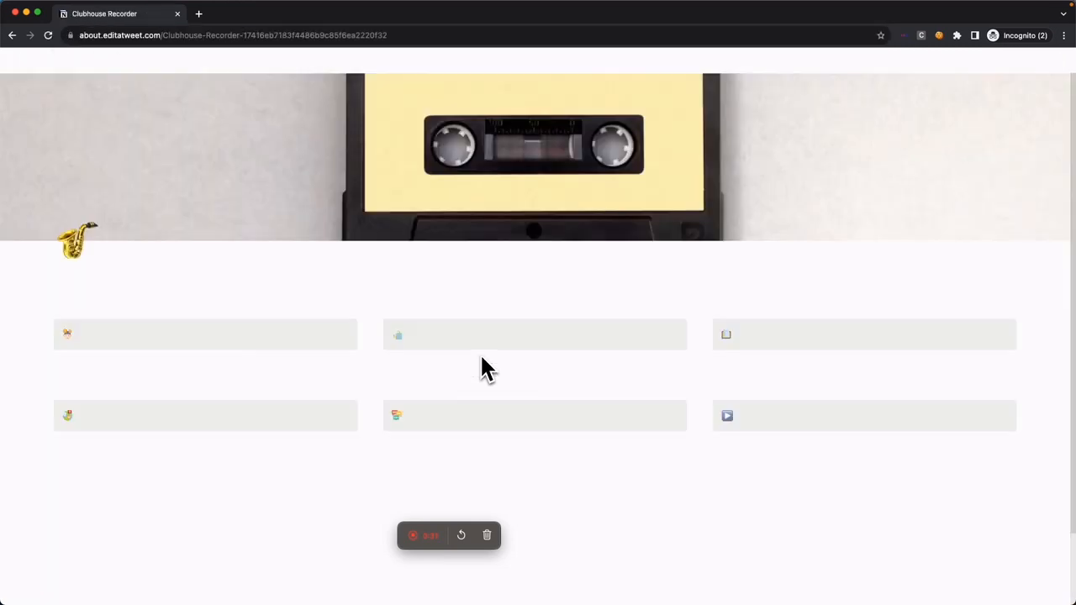
# Load the www version of editatweet.com over https in a new incognito tab to test its redirect.
pyautogui.press('super+t')
pyautogui.write('https://editatweet.com/')
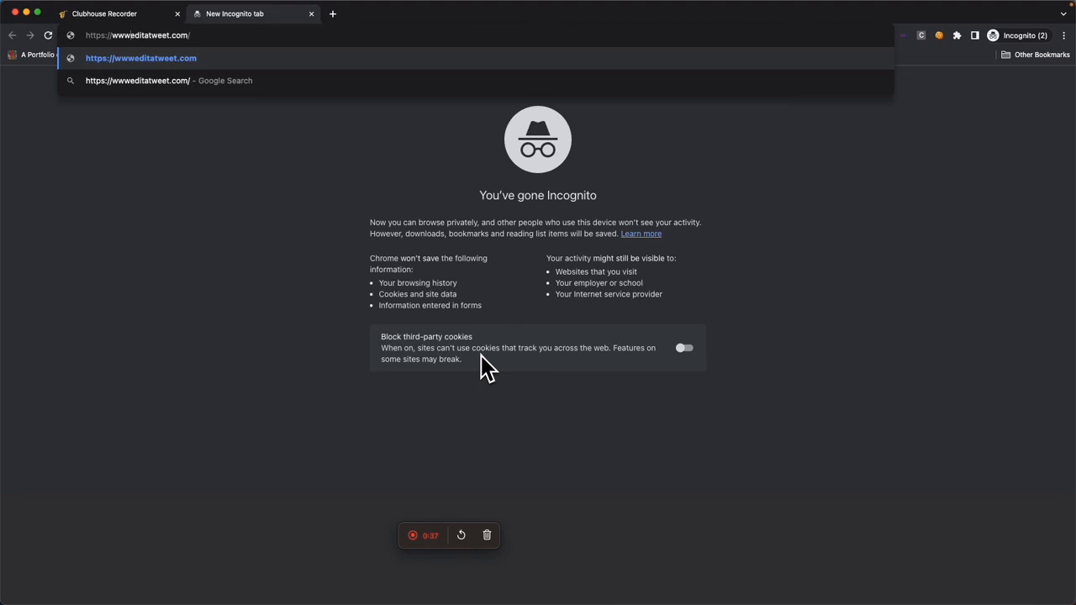
pyautogui.press('Return')
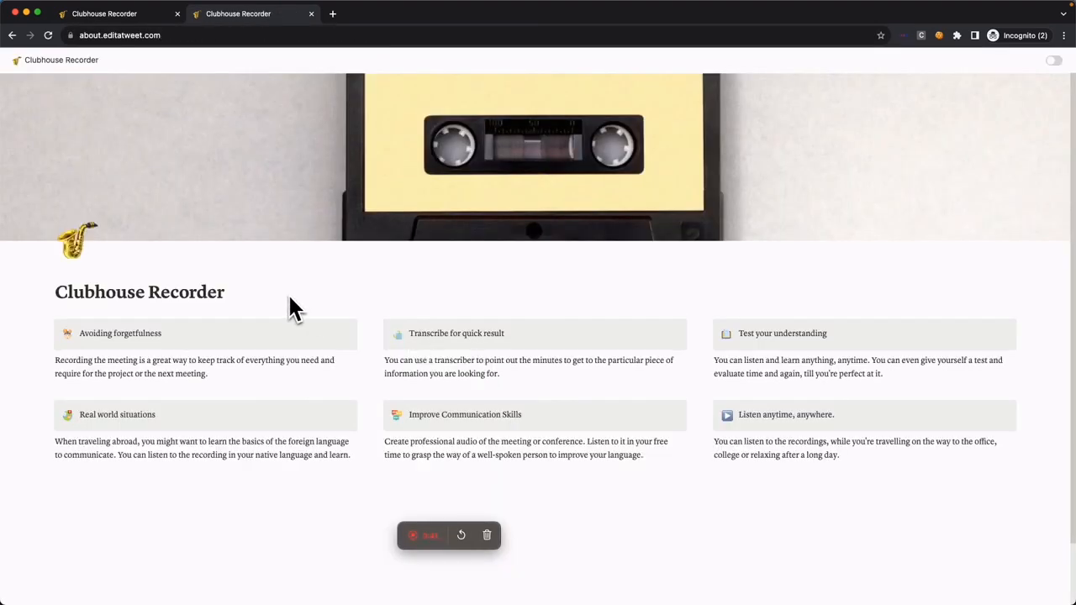
pyautogui.press('super+grave')
pyautogui.press('super+grave')
pyautogui.press('super+grave')
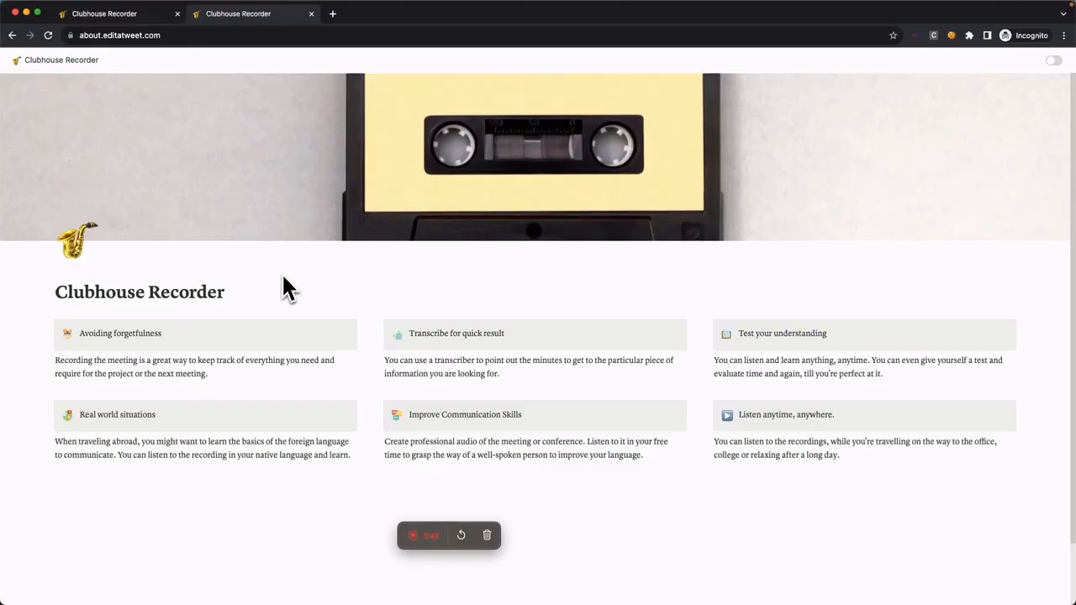